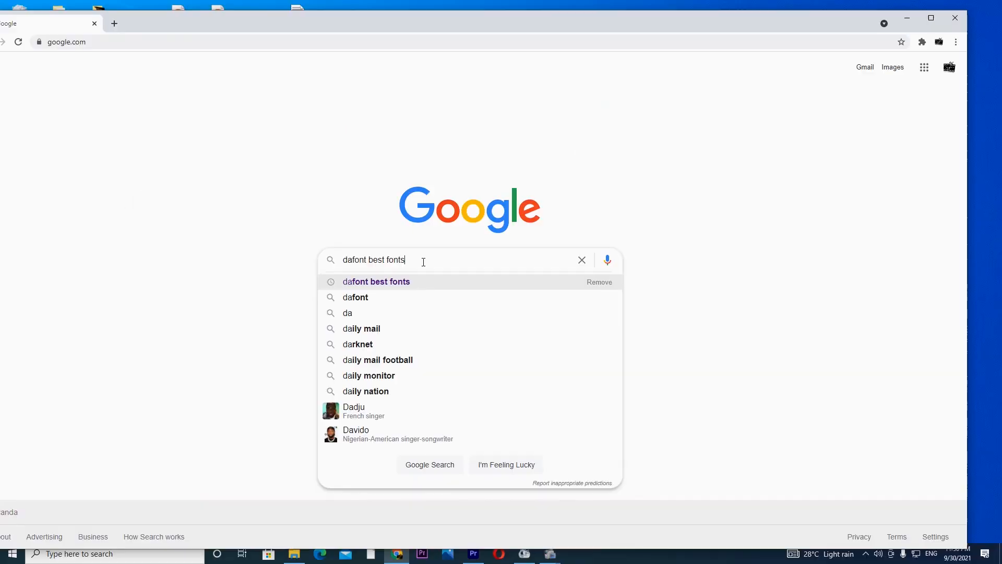
Search Google for "dafont best fonts", open the DaFont download site and look through its recently added fonts
{"action": "key", "text": "Return"}
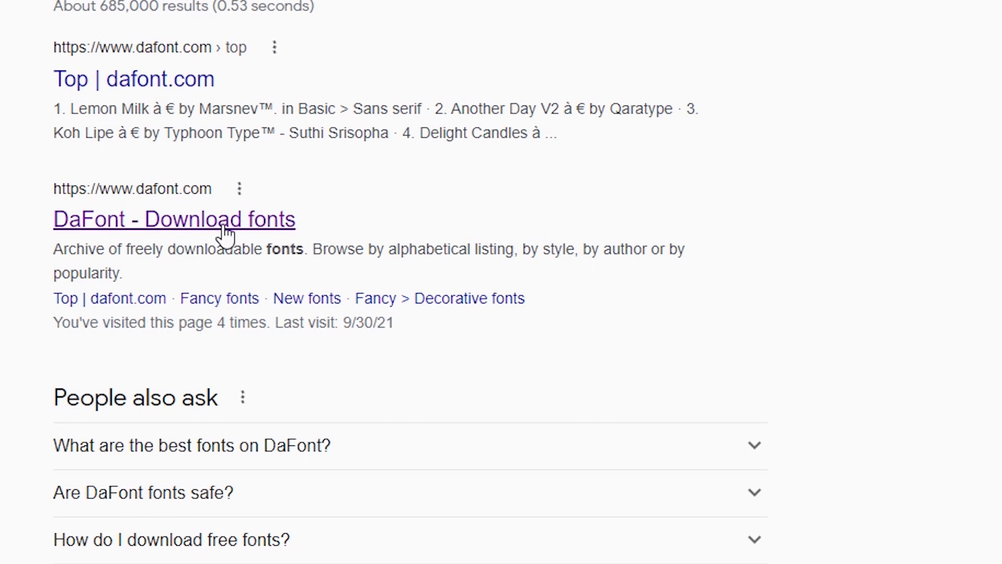
{"action": "left_click", "coordinate": [224, 233]}
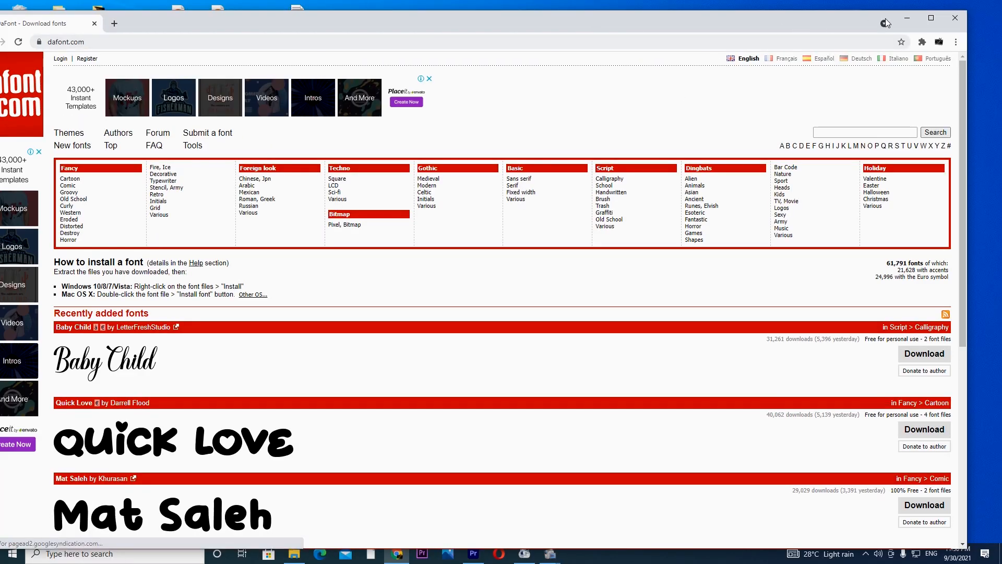
{"action": "left_click", "coordinate": [932, 19]}
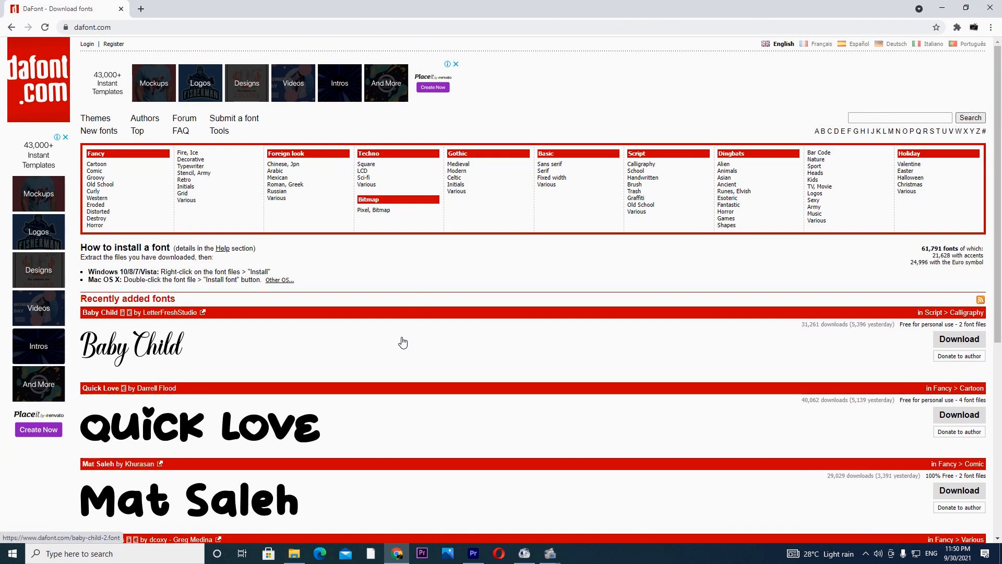
{"action": "scroll", "coordinate": [271, 327], "scroll_direction": "down", "scroll_amount": 6}
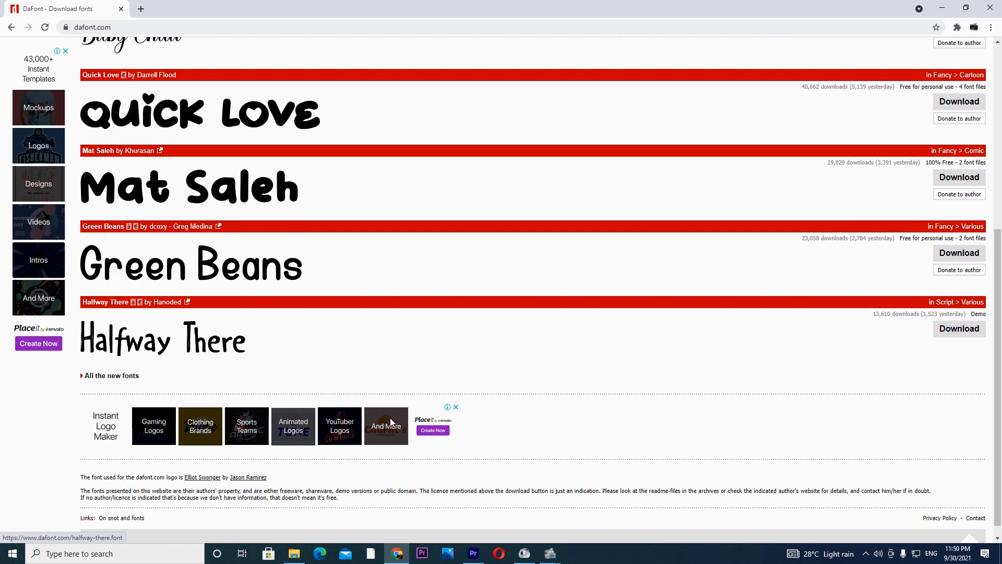
{"action": "scroll", "coordinate": [271, 327], "scroll_direction": "up", "scroll_amount": 5}
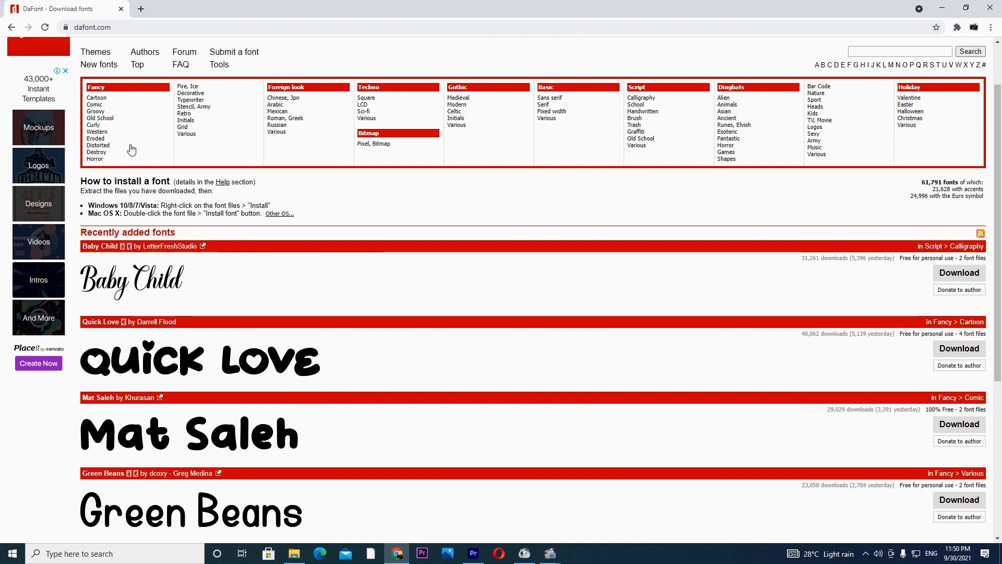
Browse DaFont's Fancy > Western category and open the Alpha Wood font page
{"action": "left_click", "coordinate": [104, 137]}
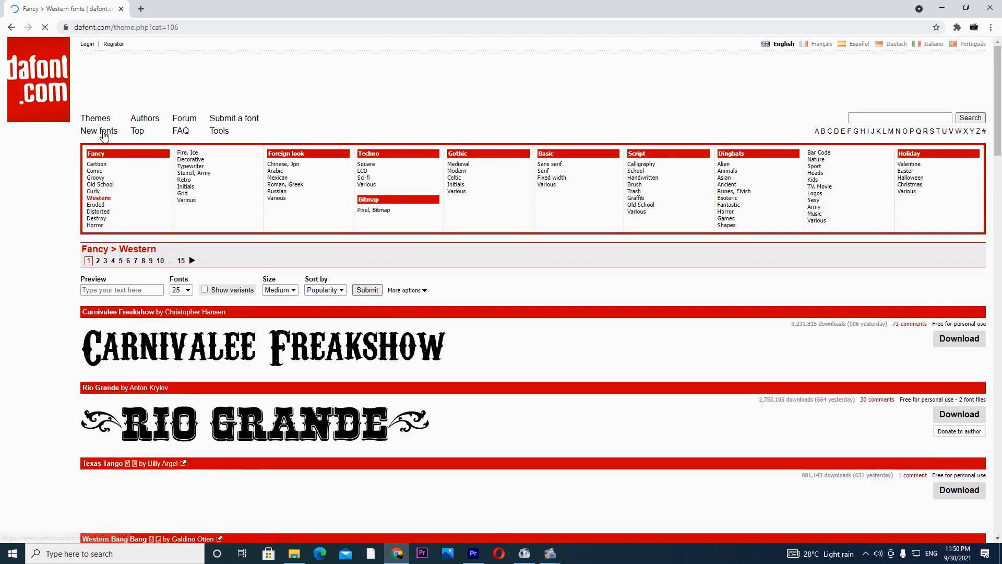
{"action": "scroll", "coordinate": [342, 402], "scroll_direction": "down", "scroll_amount": 8}
{"action": "scroll", "coordinate": [344, 402], "scroll_direction": "down", "scroll_amount": 10}
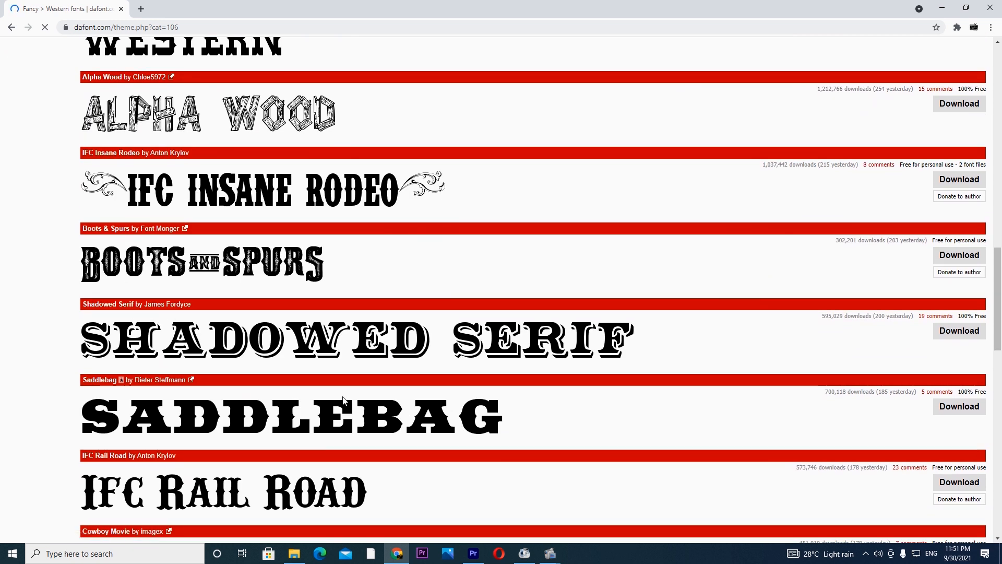
{"action": "scroll", "coordinate": [345, 399], "scroll_direction": "up", "scroll_amount": 4}
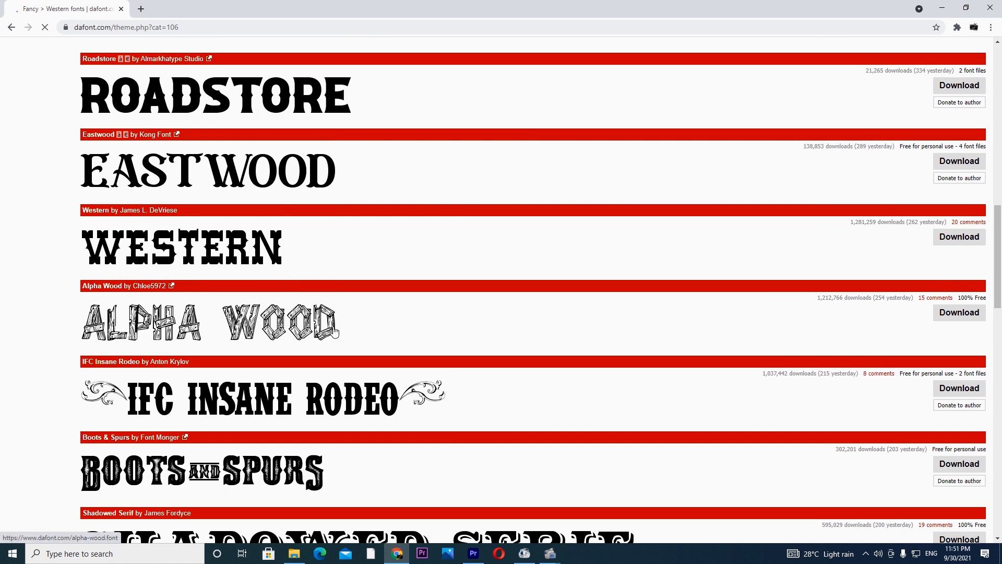
{"action": "left_click", "coordinate": [211, 328]}
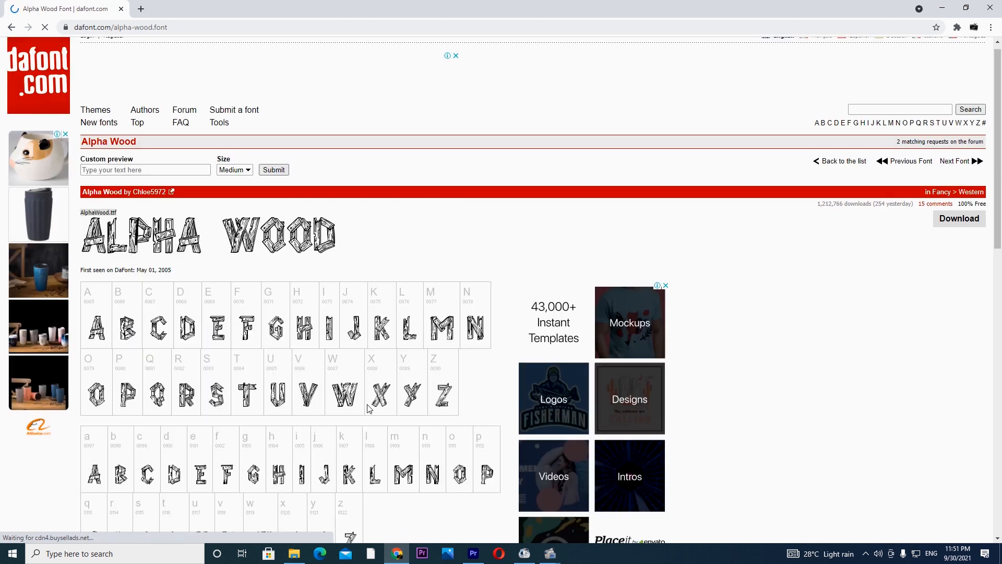
Review the Alpha Wood character set and download the font
{"action": "scroll", "coordinate": [368, 408], "scroll_direction": "down", "scroll_amount": 9}
{"action": "scroll", "coordinate": [368, 408], "scroll_direction": "up", "scroll_amount": 5}
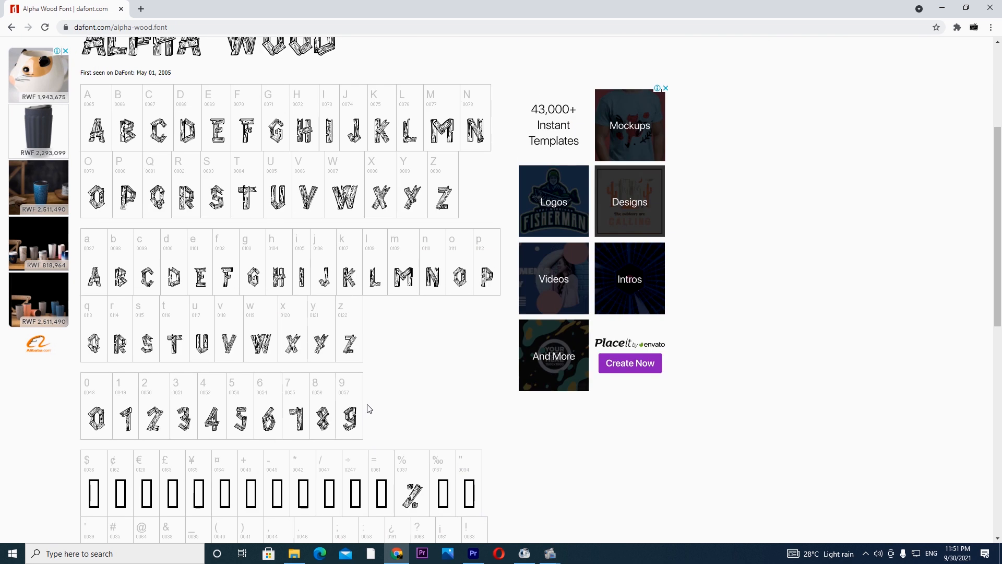
{"action": "scroll", "coordinate": [369, 408], "scroll_direction": "up", "scroll_amount": 4}
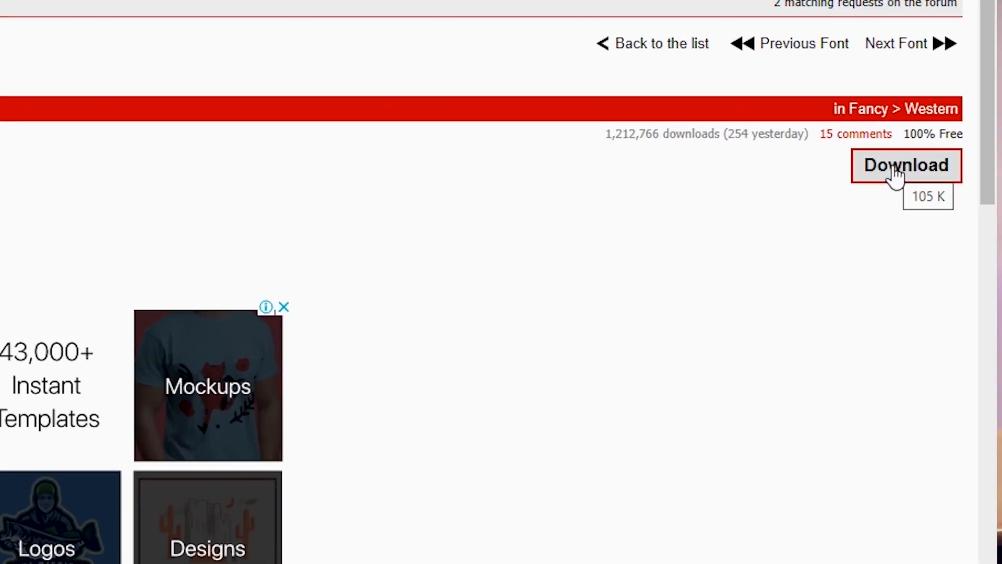
{"action": "left_click", "coordinate": [957, 227]}
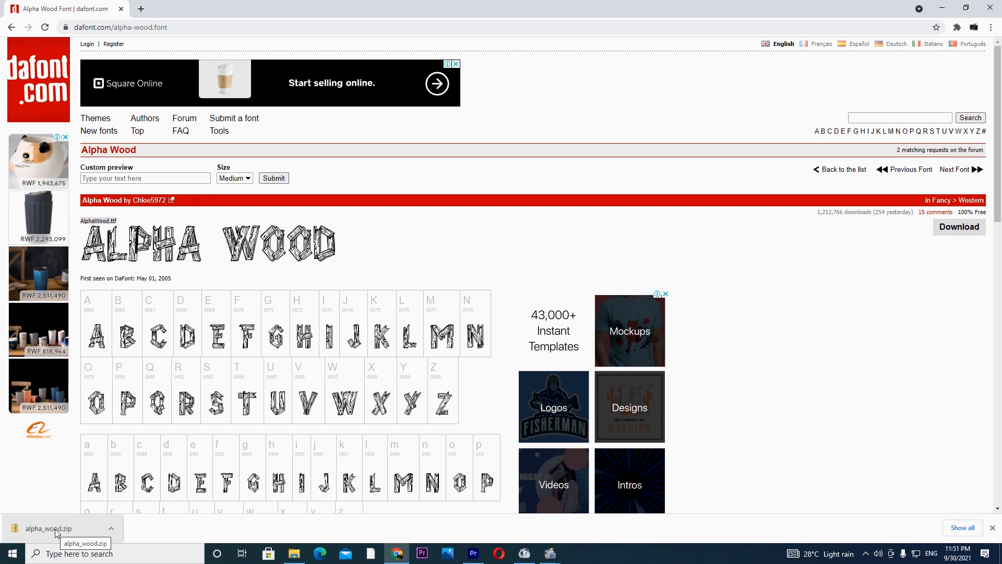
Install the AlphaWood TrueType font from the downloaded alpha_wood.zip, close its windows and switch to Premiere Pro
{"action": "left_click", "coordinate": [56, 530]}
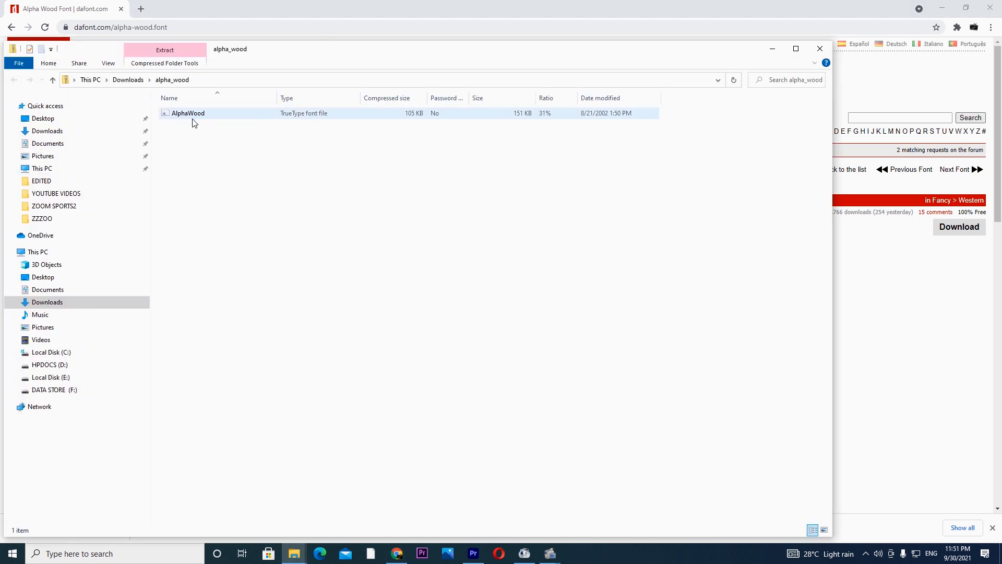
{"action": "double_click", "coordinate": [192, 114]}
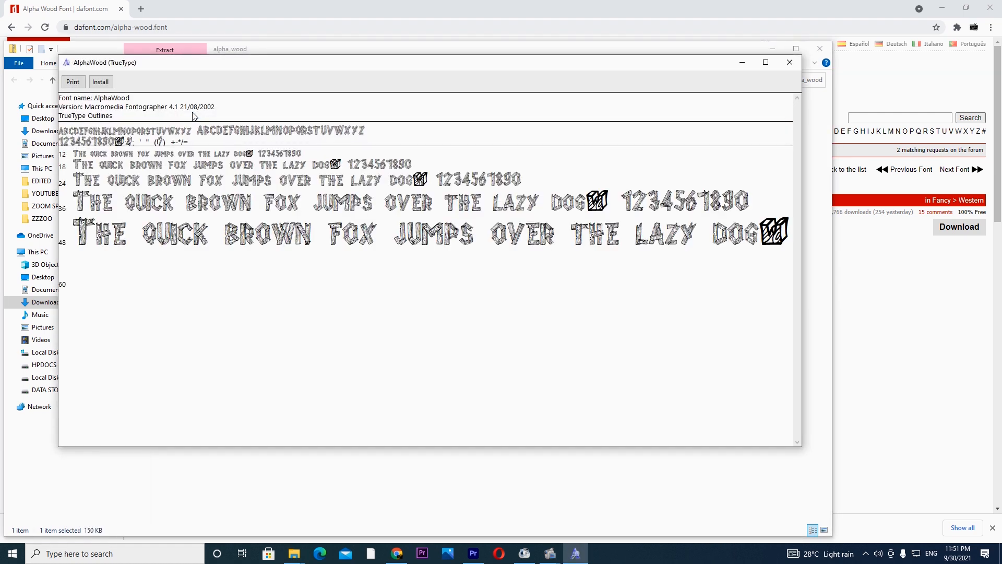
{"action": "left_click", "coordinate": [101, 83]}
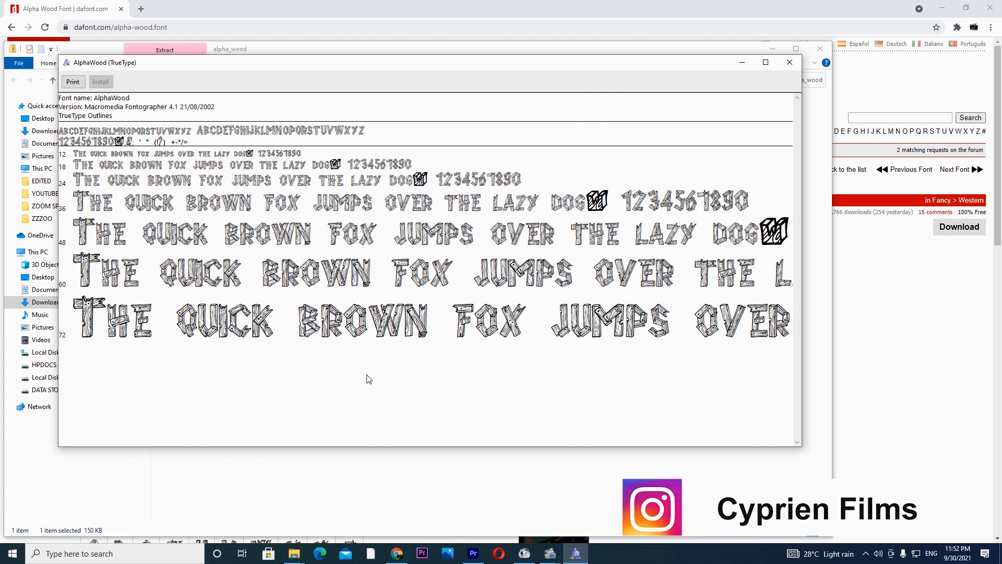
{"action": "left_click", "coordinate": [788, 63]}
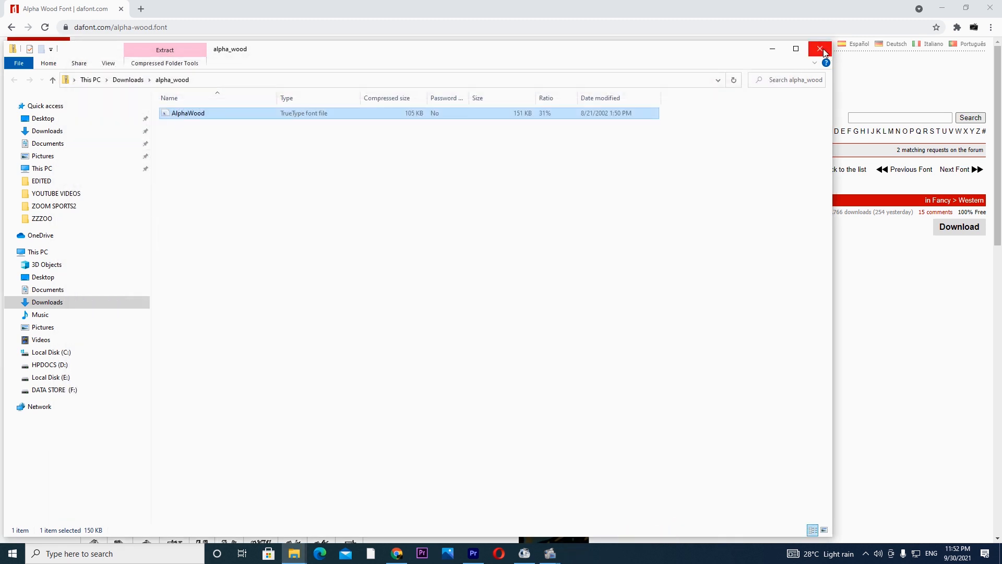
{"action": "left_click", "coordinate": [820, 48]}
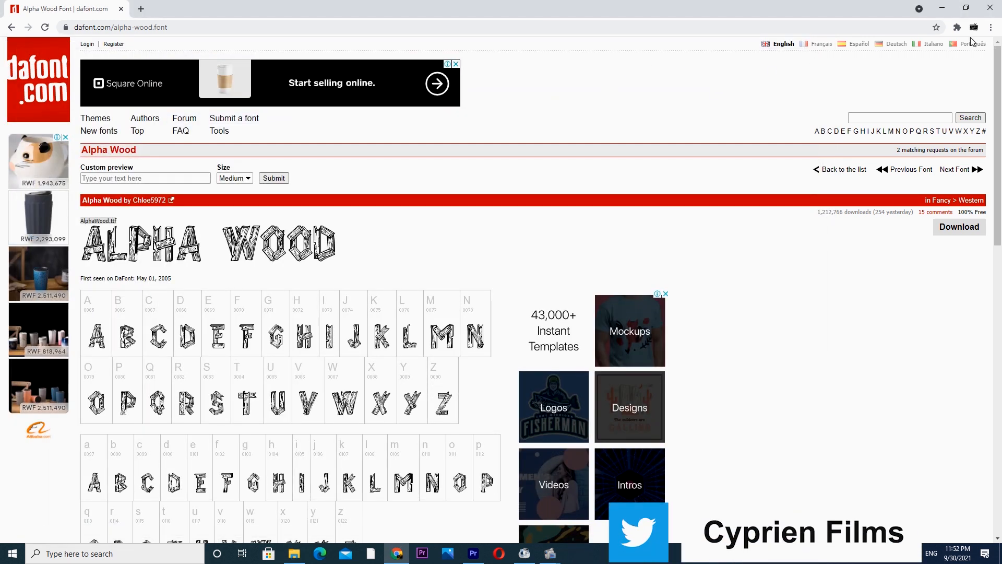
{"action": "left_click", "coordinate": [942, 7]}
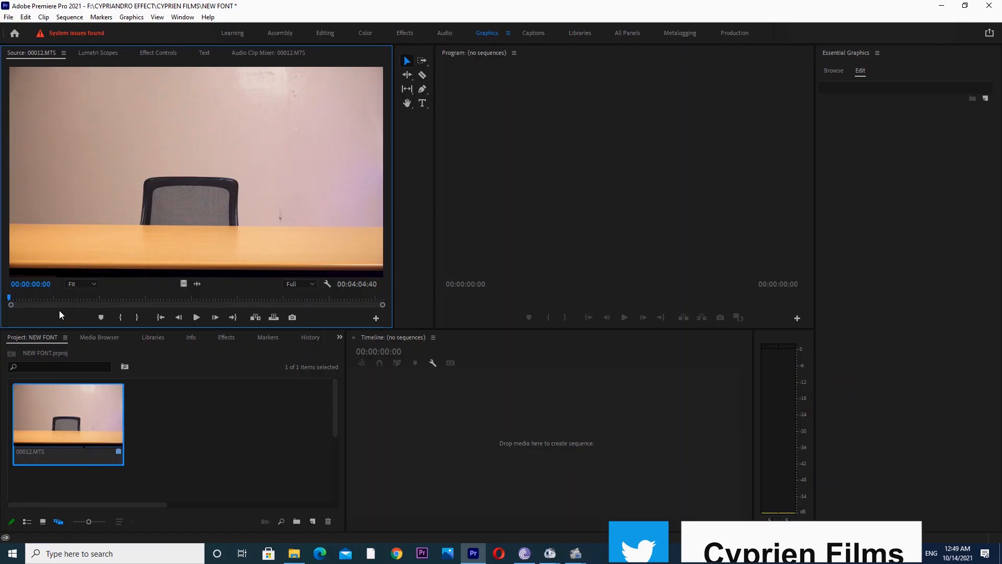
Mark the source clip 00012.MTS from about 00:01:00 to 00:01:16:13 and create a sequence from its video
{"action": "left_click_drag", "start_coordinate": [36, 298], "coordinate": [102, 294]}
{"action": "left_click", "coordinate": [120, 319]}
{"action": "key", "text": "space"}
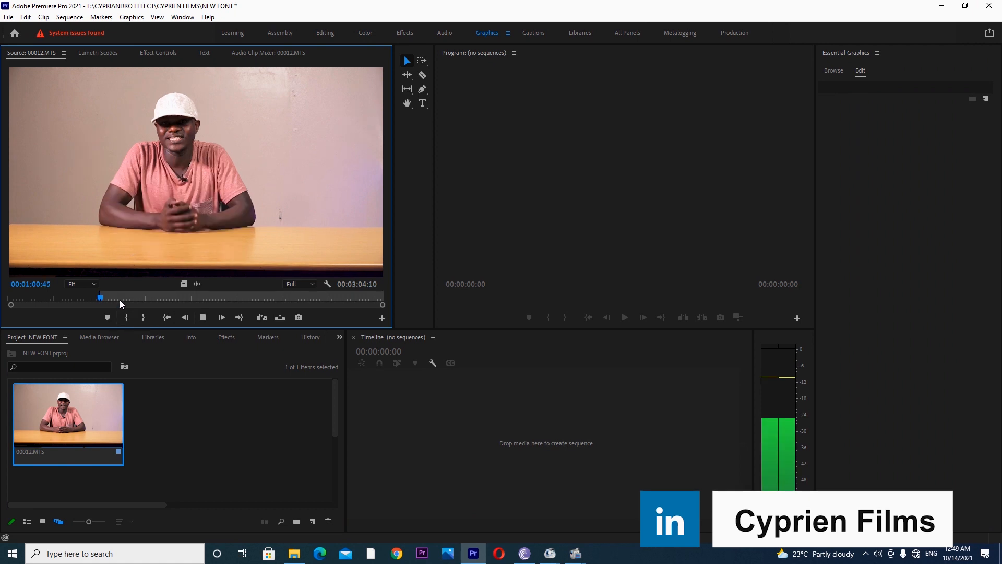
{"action": "left_click_drag", "start_coordinate": [101, 298], "coordinate": [123, 295]}
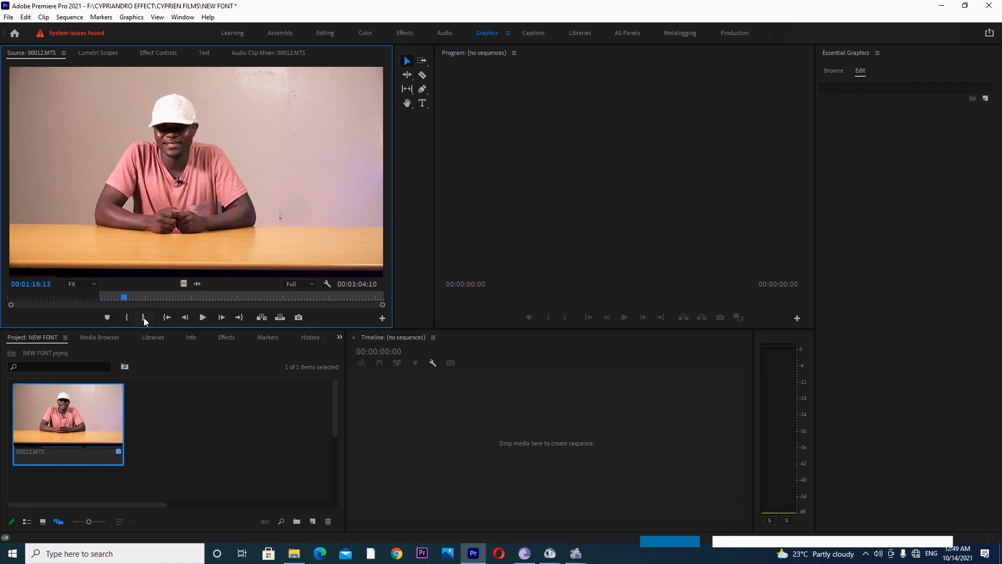
{"action": "left_click", "coordinate": [143, 317]}
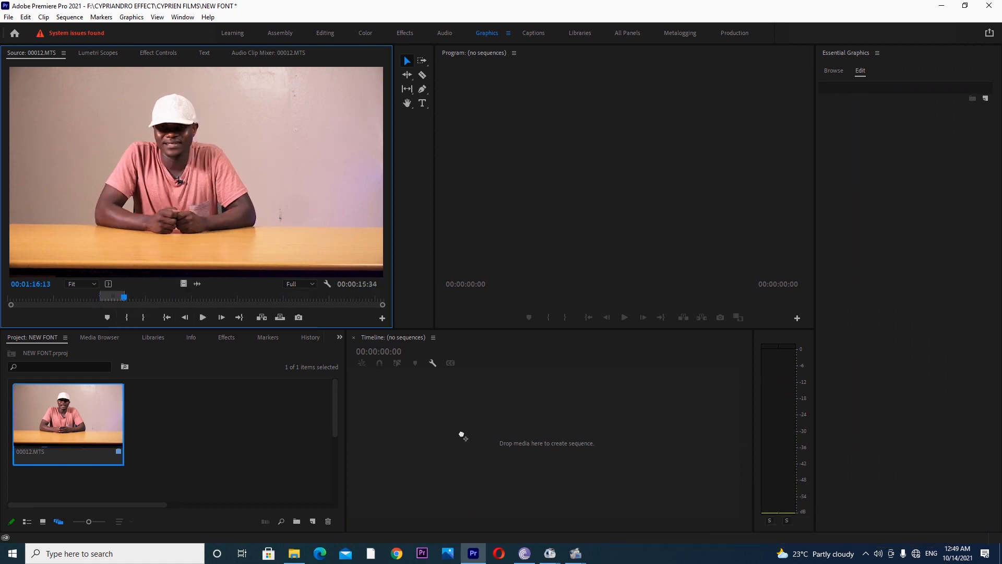
{"action": "left_click_drag", "start_coordinate": [461, 435], "coordinate": [463, 436]}
{"action": "key", "text": "space"}
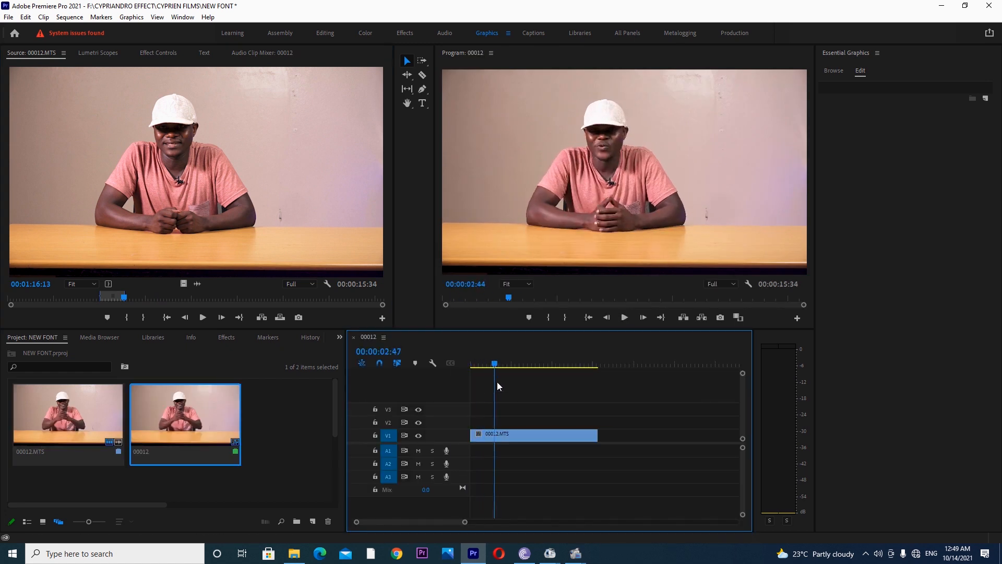
Add the title text "Cyprien Films" over the video at the sequence start and extend its clip to the footage's end
{"action": "left_click", "coordinate": [423, 103]}
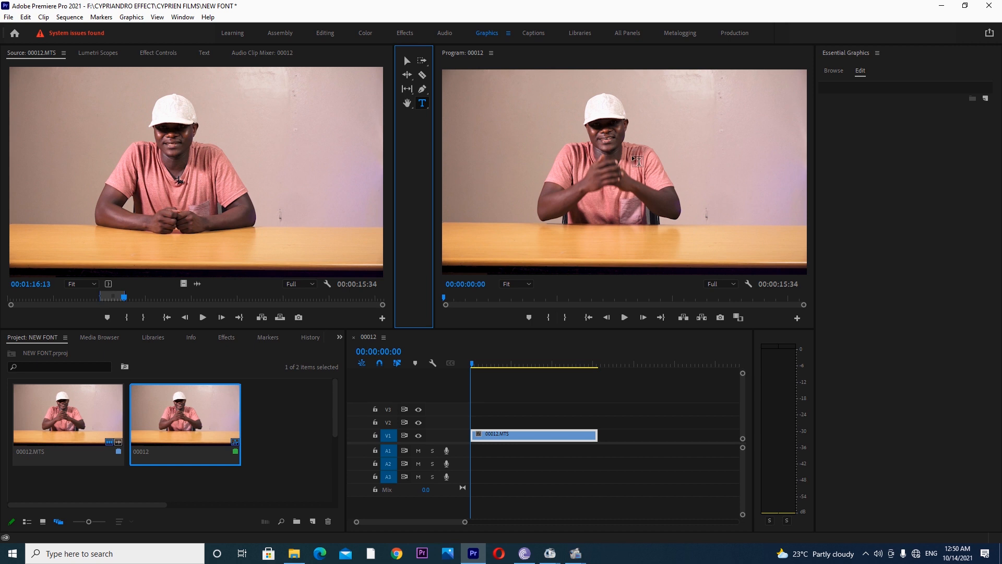
{"action": "left_click", "coordinate": [650, 177]}
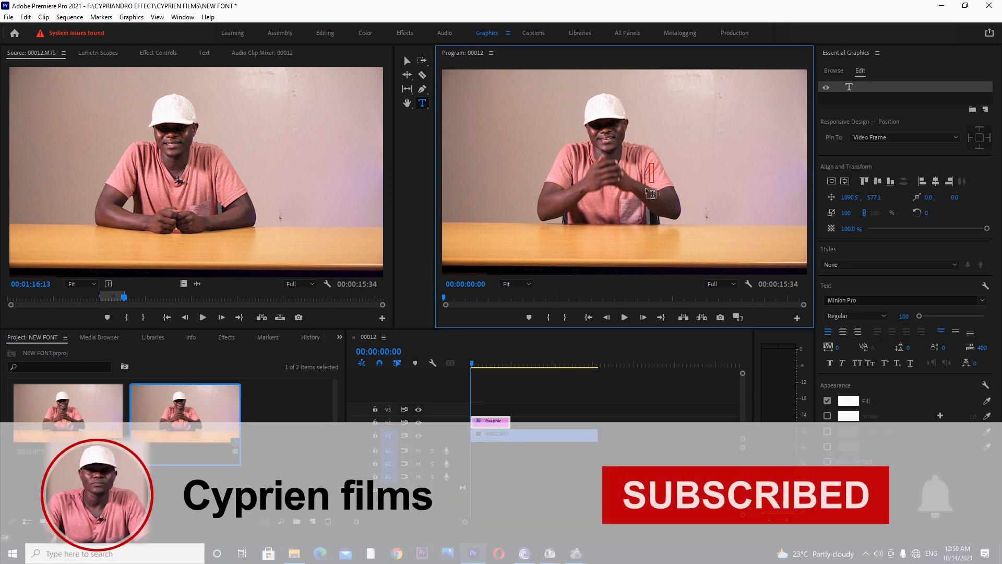
{"action": "type", "text": "C"}
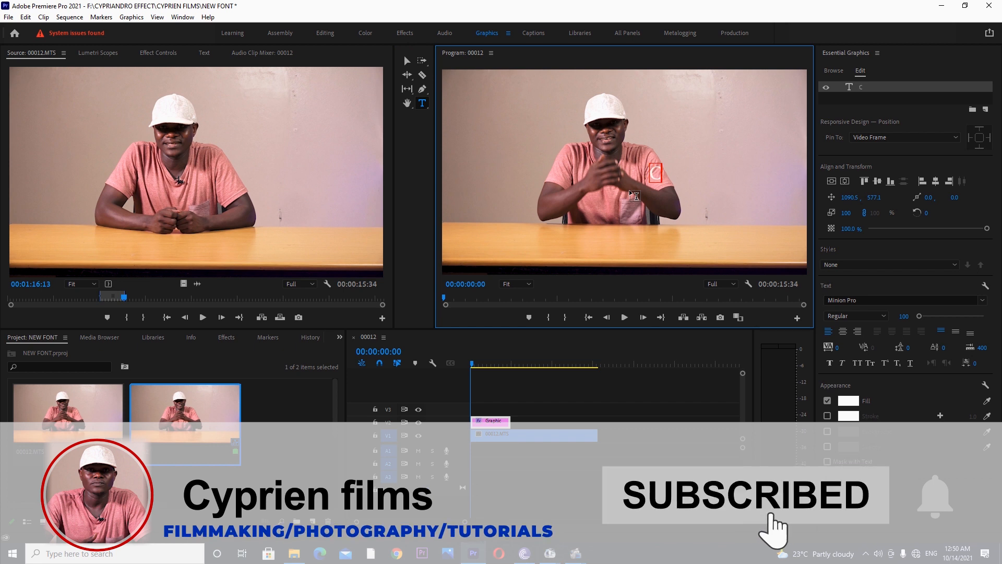
{"action": "type", "text": "ypr"}
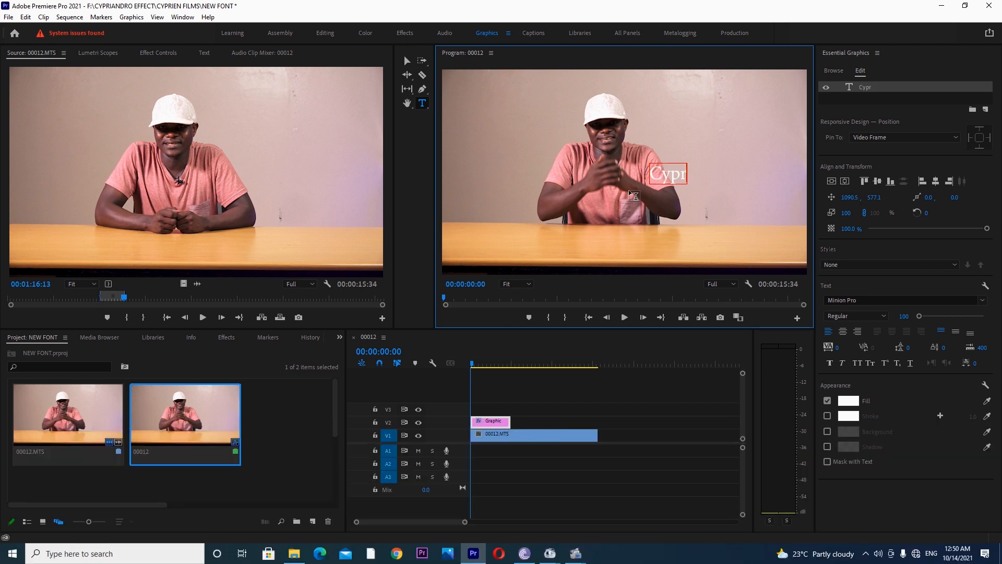
{"action": "type", "text": "ien films"}
{"action": "key", "text": "Left"}
{"action": "key", "text": "Left"}
{"action": "key", "text": "Left"}
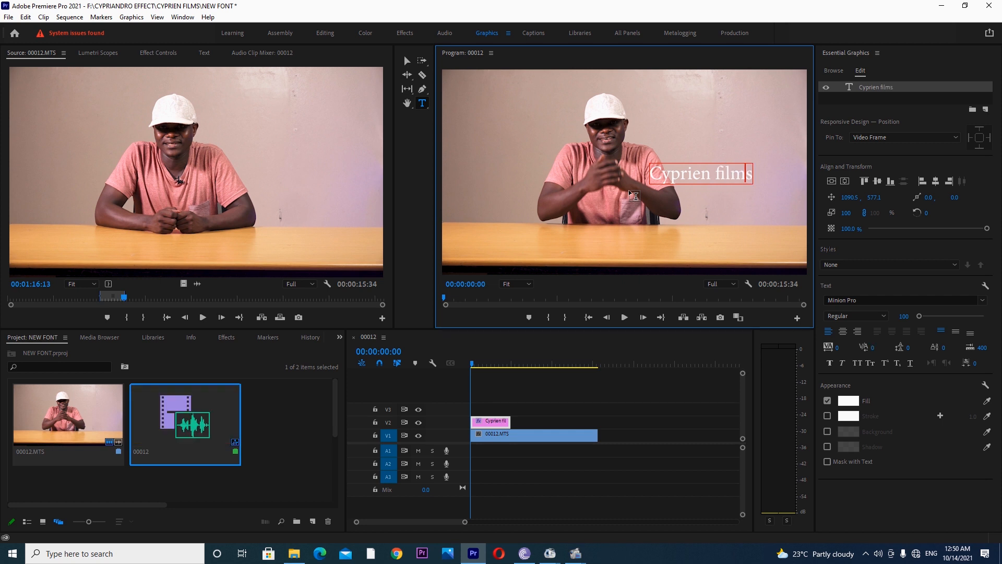
{"action": "key", "text": "Left"}
{"action": "key", "text": "Left"}
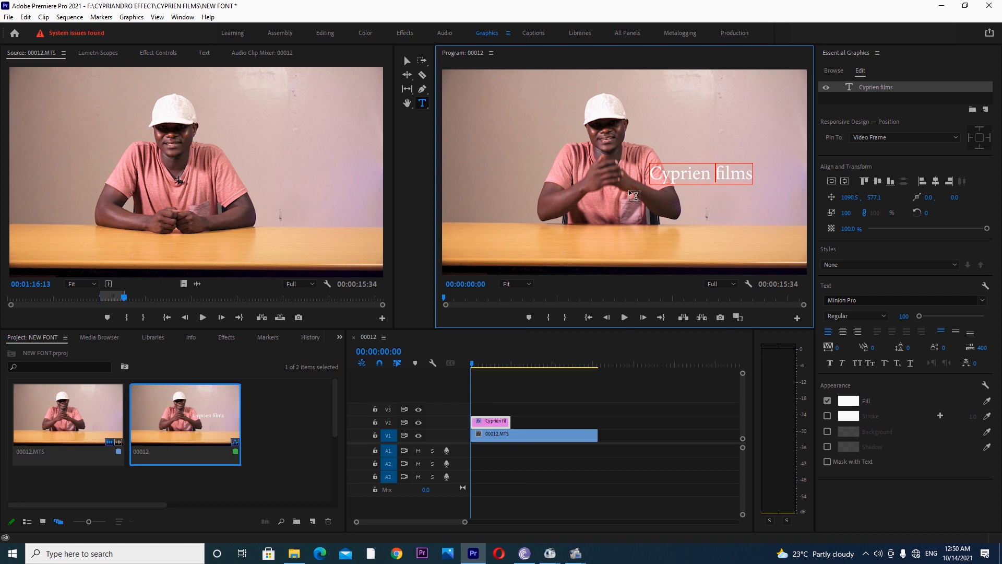
{"action": "key", "text": "Delete"}
{"action": "type", "text": "F"}
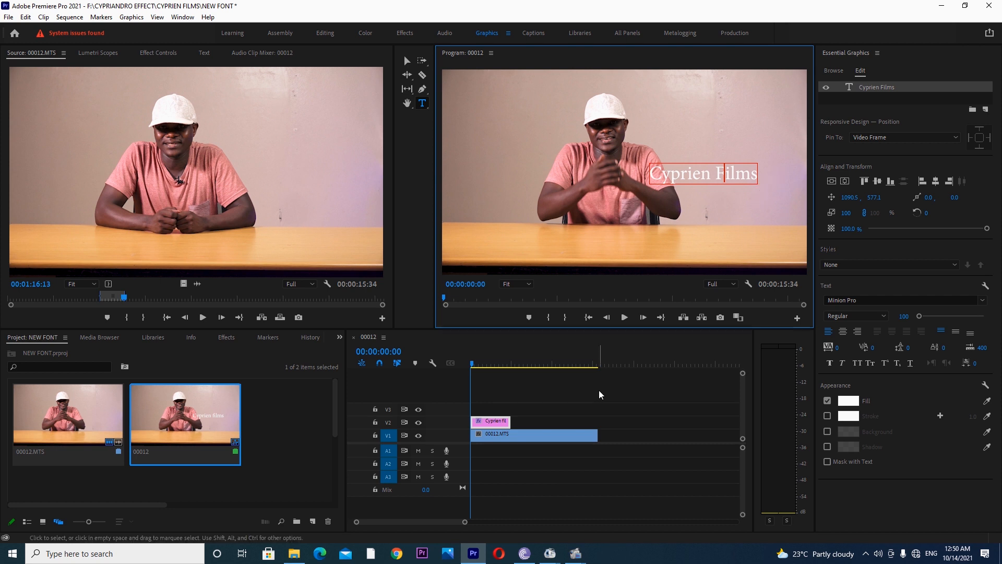
{"action": "left_click_drag", "start_coordinate": [518, 423], "coordinate": [597, 423]}
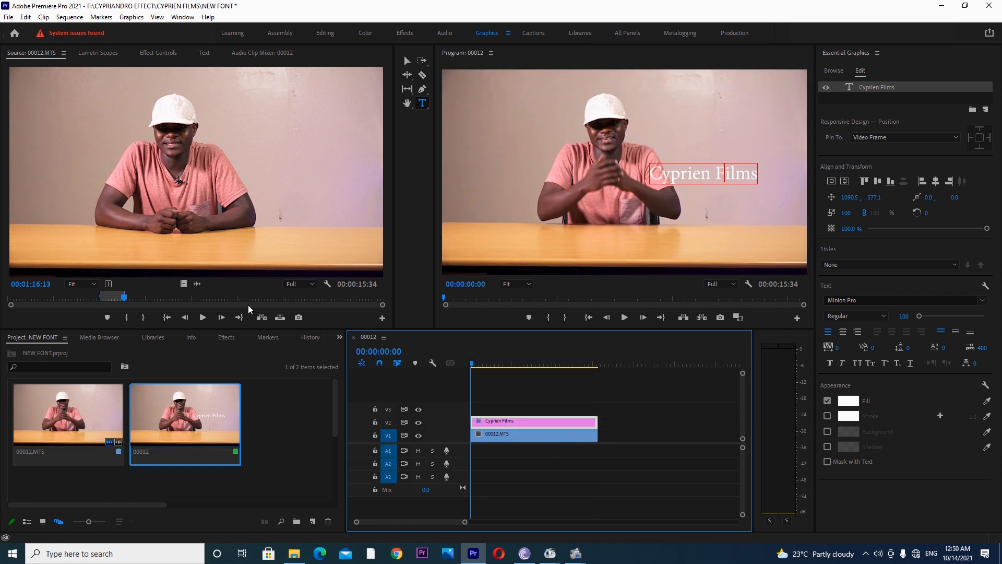
Place the marked source clip's audio on track A1 beneath the video and play the sequence briefly
{"action": "left_click_drag", "start_coordinate": [197, 285], "coordinate": [473, 453]}
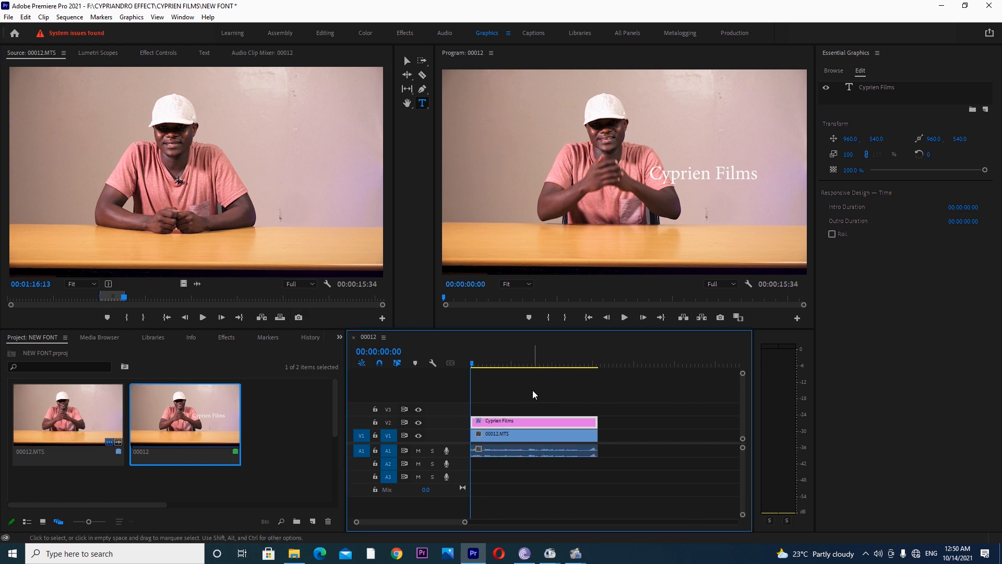
{"action": "key", "text": "space"}
{"action": "key", "text": "space"}
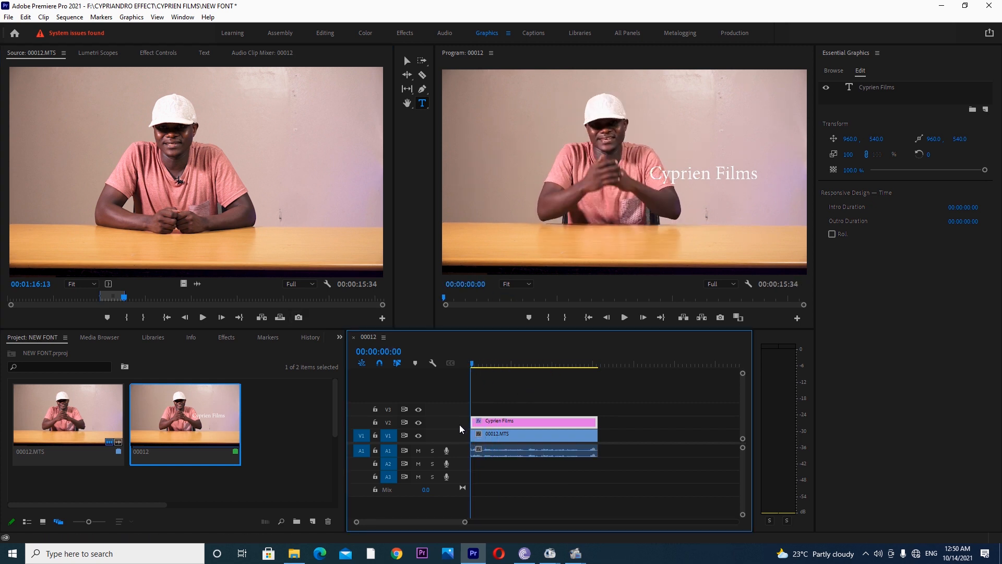
{"action": "key", "text": "space"}
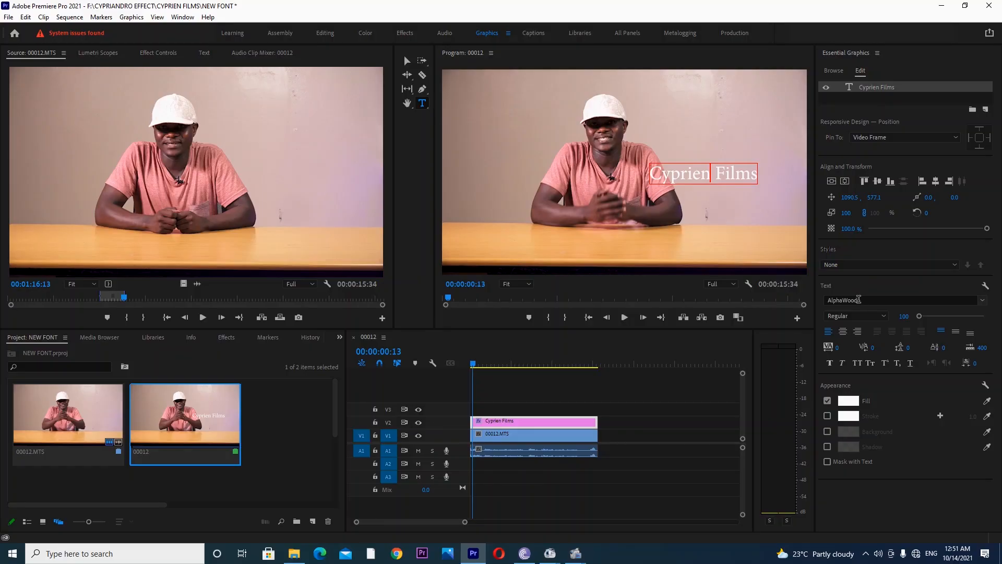
Change the font of the whole "Cyprien Films" title text to AlphaWood and finish text editing
{"action": "left_click", "coordinate": [859, 299]}
{"action": "left_click", "coordinate": [757, 174]}
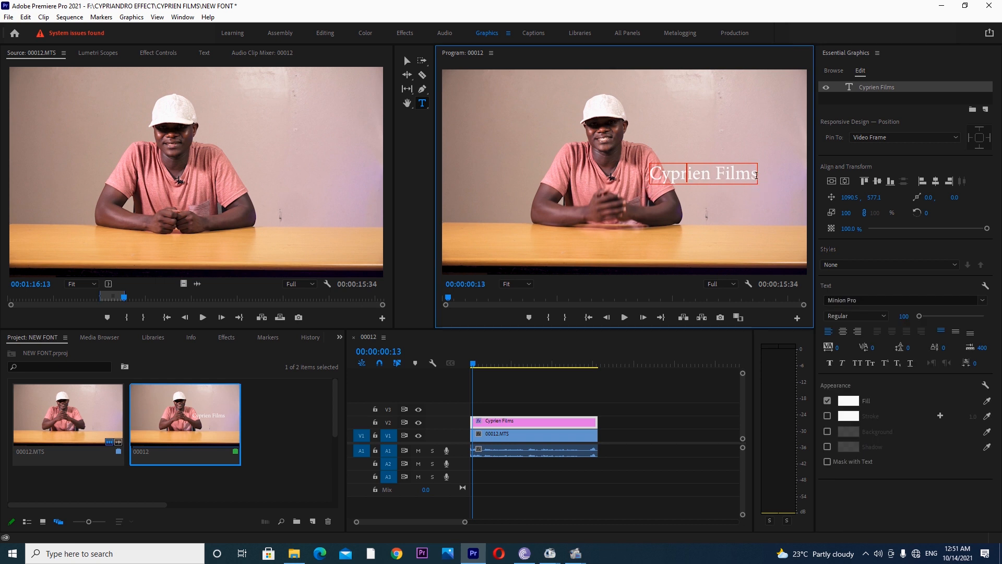
{"action": "left_click_drag", "start_coordinate": [744, 178], "coordinate": [642, 178]}
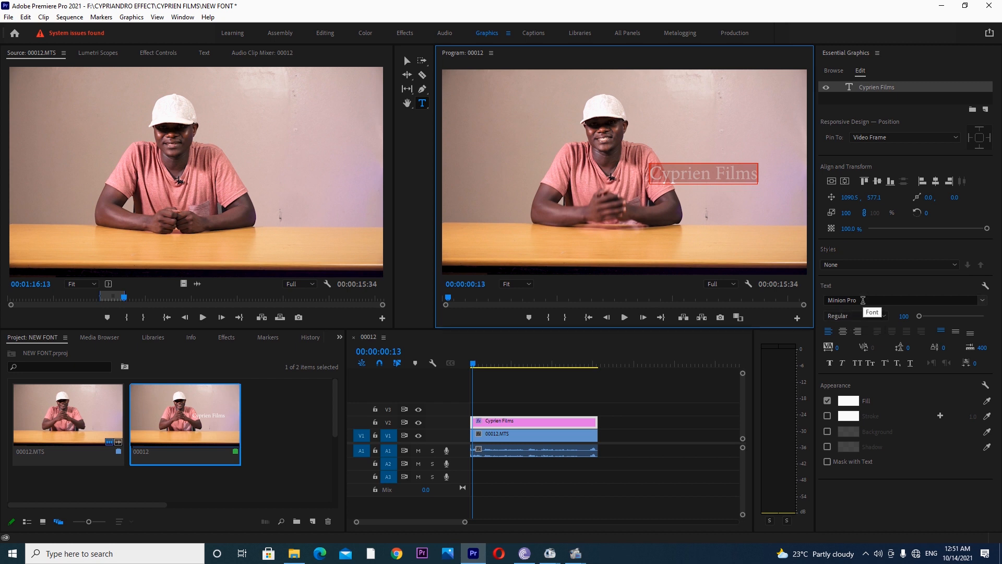
{"action": "left_click", "coordinate": [863, 301]}
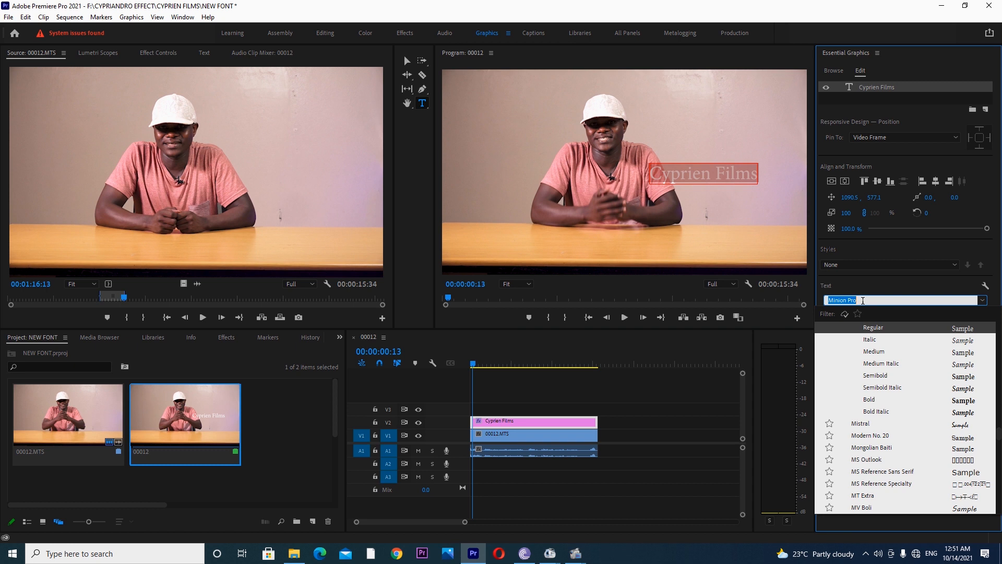
{"action": "type", "text": "ALPHA"}
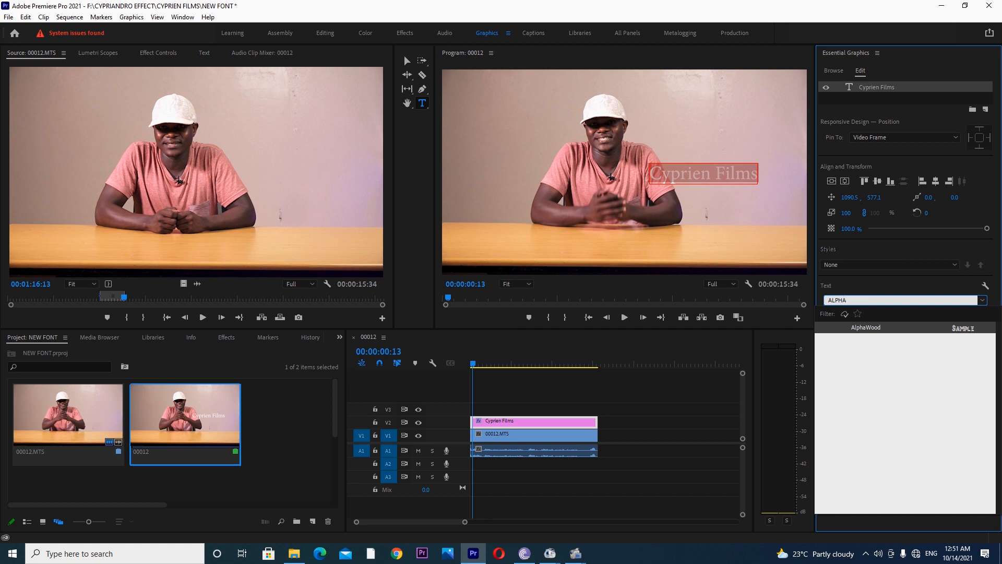
{"action": "left_click", "coordinate": [876, 328]}
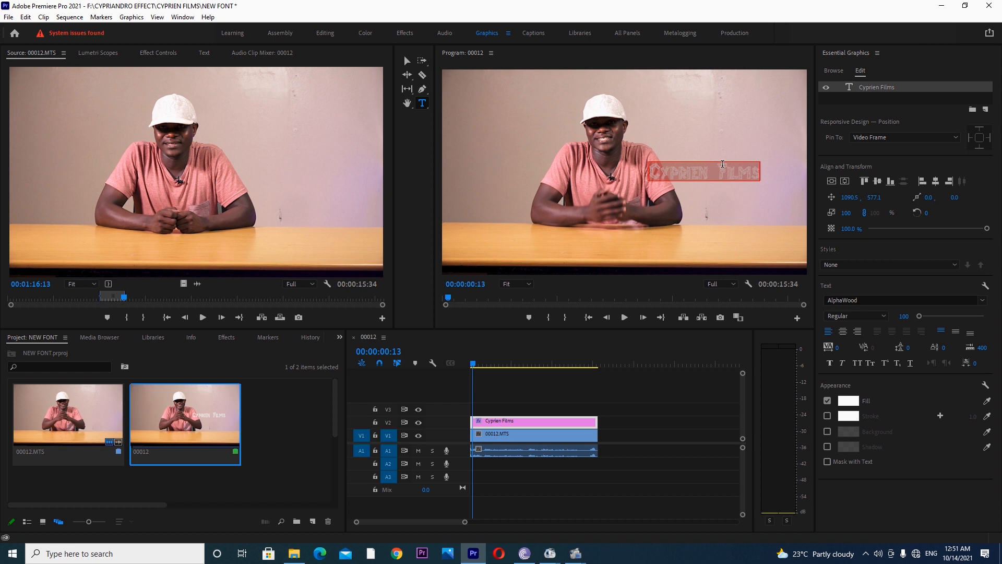
{"action": "key", "text": "Escape"}
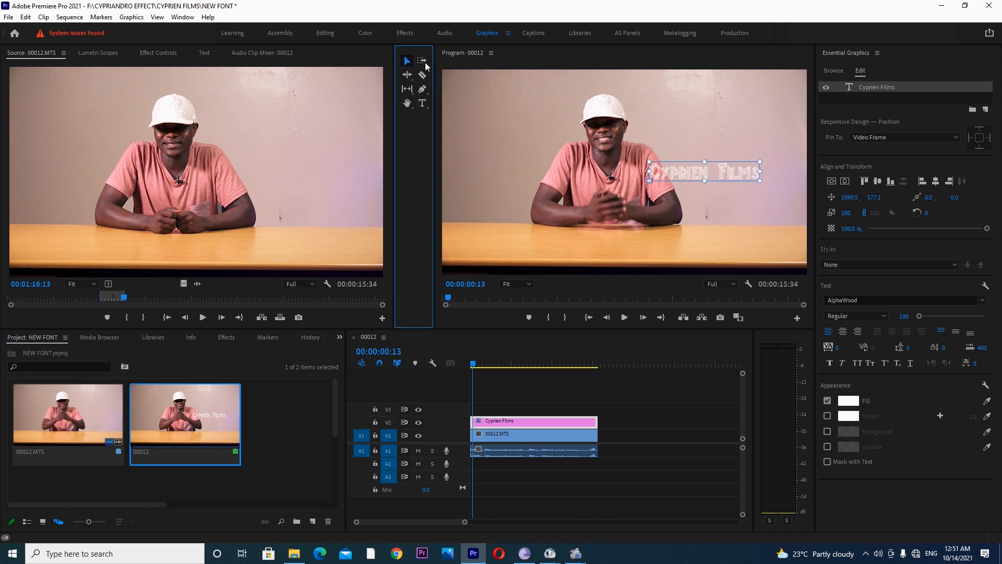
Move the title down onto the table in the lower-right part of the video image, at about 1273, 993
{"action": "left_click", "coordinate": [685, 197]}
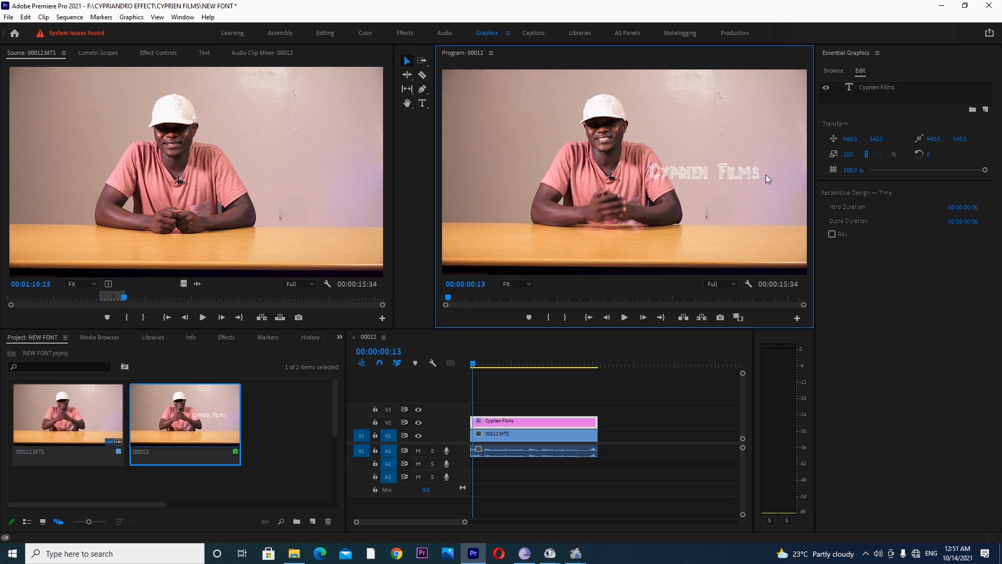
{"action": "left_click", "coordinate": [738, 174]}
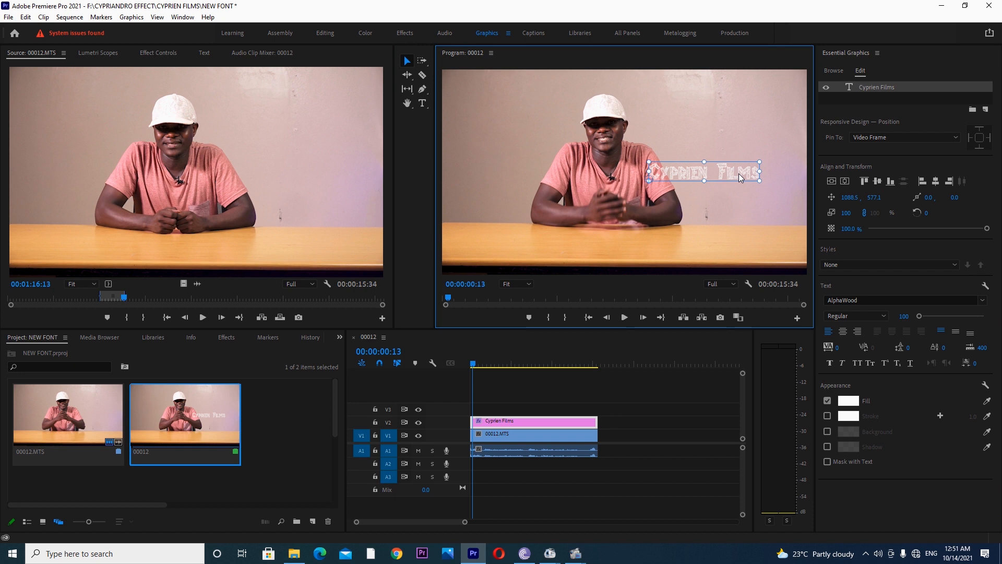
{"action": "left_click_drag", "start_coordinate": [739, 173], "coordinate": [752, 177]}
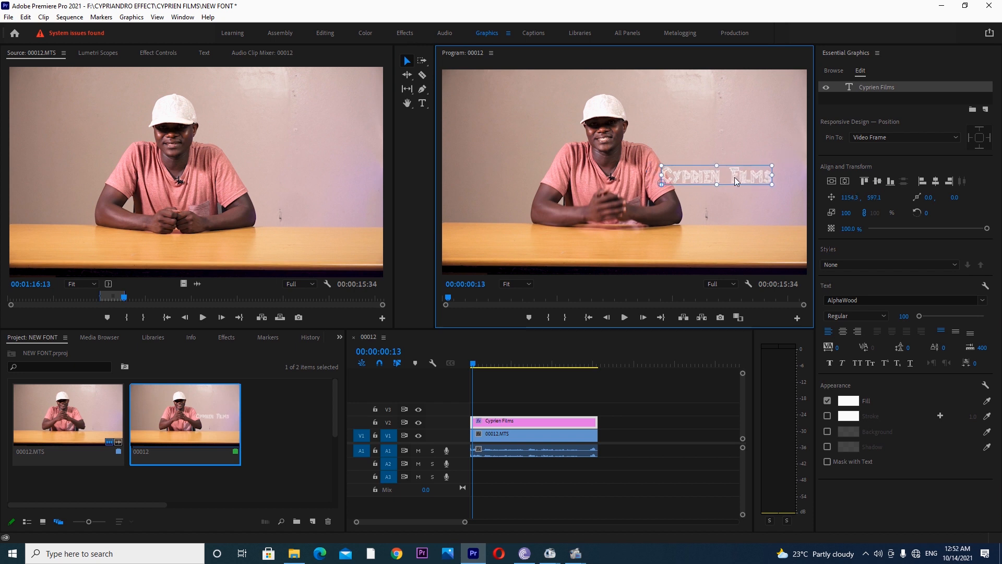
{"action": "left_click_drag", "start_coordinate": [731, 178], "coordinate": [754, 254]}
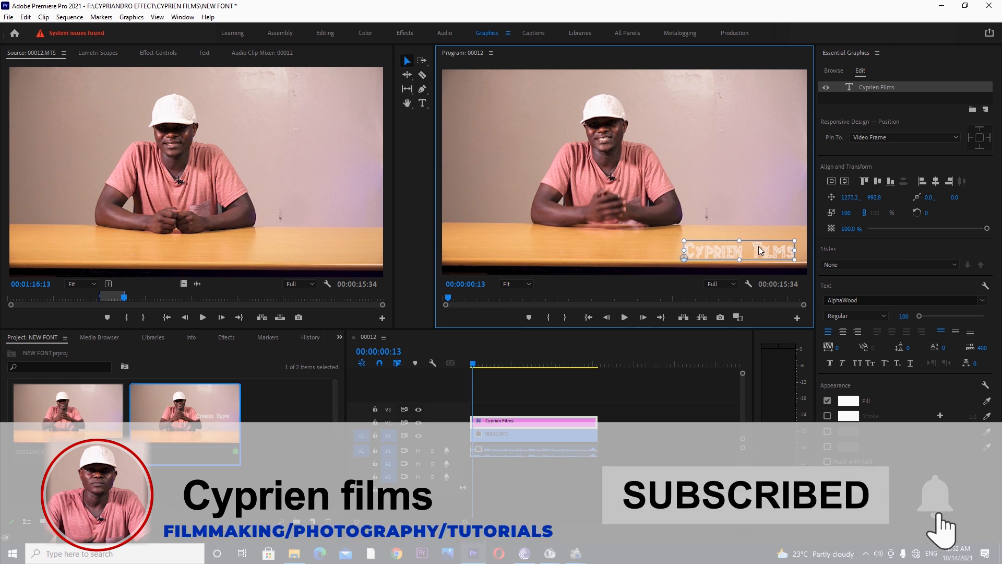
Enlarge the title to font size 241 and reposition it across the table front at about 220, 999
{"action": "left_click_drag", "start_coordinate": [920, 317], "coordinate": [985, 316]}
{"action": "left_click_drag", "start_coordinate": [922, 330], "coordinate": [920, 334]}
{"action": "left_click_drag", "start_coordinate": [772, 243], "coordinate": [701, 247]}
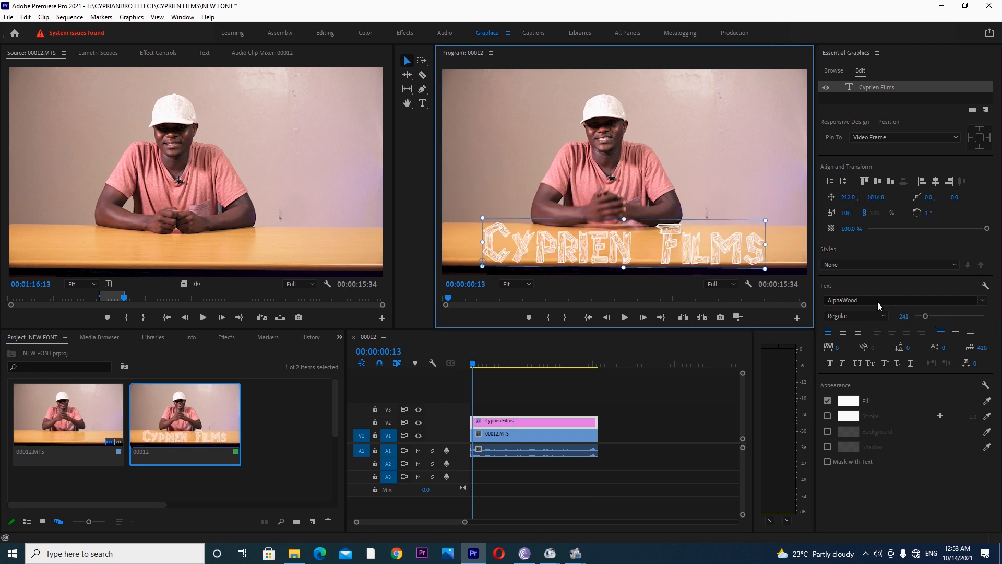
{"action": "left_click_drag", "start_coordinate": [679, 253], "coordinate": [681, 249]}
Trim the ends of the title, video and audio clips to a sequence length of 00:00:06:32 and play it back
{"action": "left_click", "coordinate": [558, 418]}
{"action": "key", "text": "space"}
{"action": "key", "text": "space"}
{"action": "left_click_drag", "start_coordinate": [597, 422], "coordinate": [524, 423]}
{"action": "left_click_drag", "start_coordinate": [597, 436], "coordinate": [524, 450]}
{"action": "left_click_drag", "start_coordinate": [513, 362], "coordinate": [528, 361]}
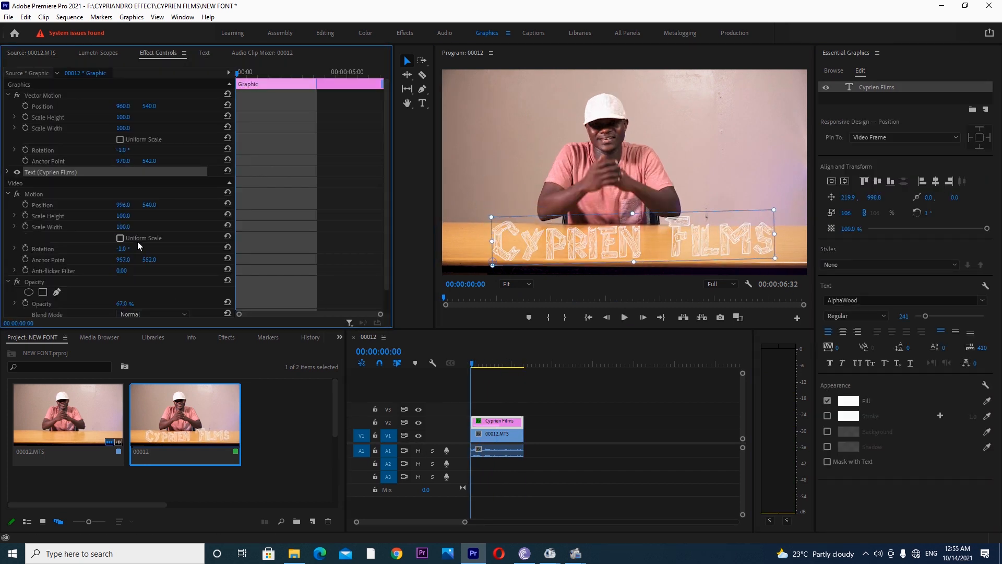
{"action": "key", "text": "space"}
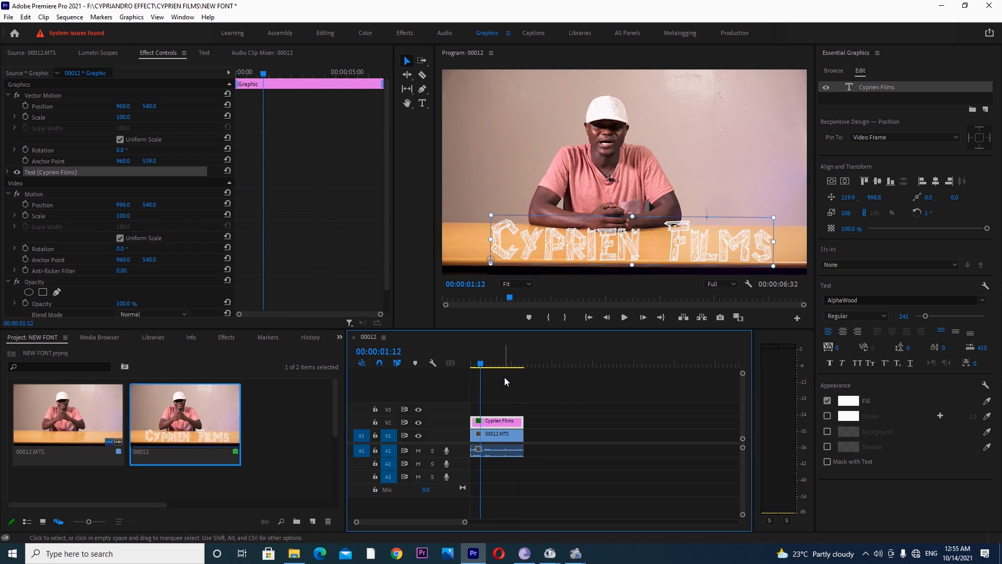